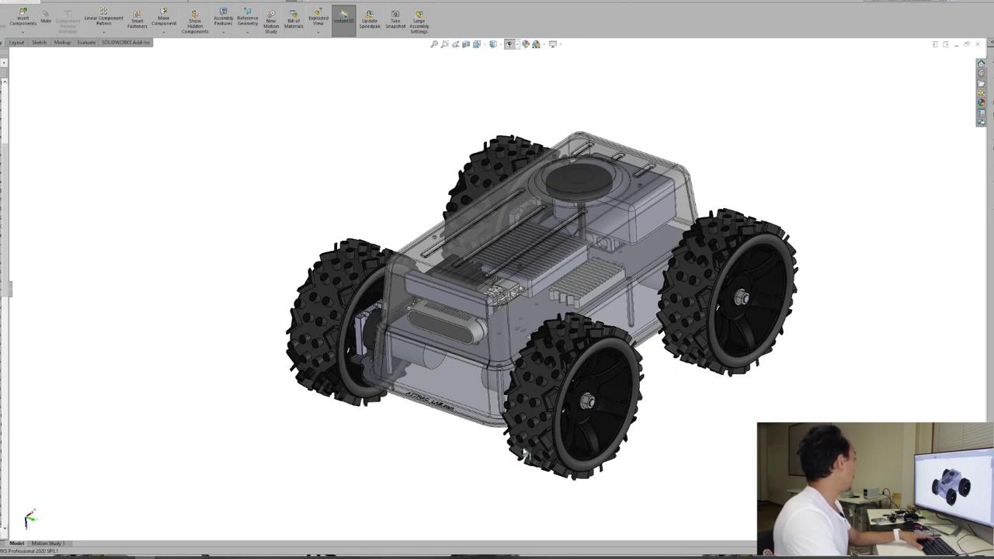
Step: Orbit the rover assembly over its top, underside and side, then zoom in on the box above the bracket plate
{"action": "left_click_drag", "start_coordinate": [709, 456], "coordinate": [591, 252]}
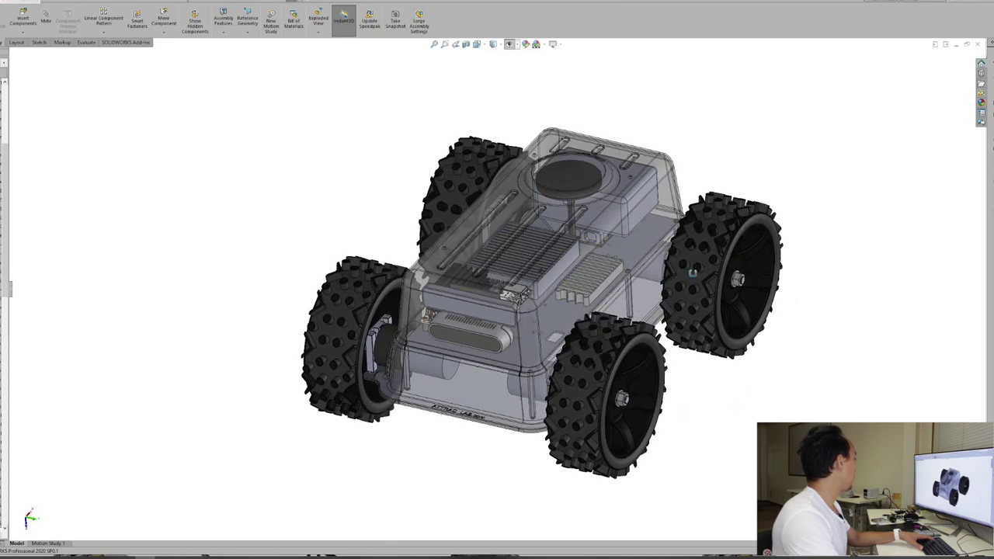
{"action": "left_click_drag", "start_coordinate": [692, 272], "coordinate": [730, 399]}
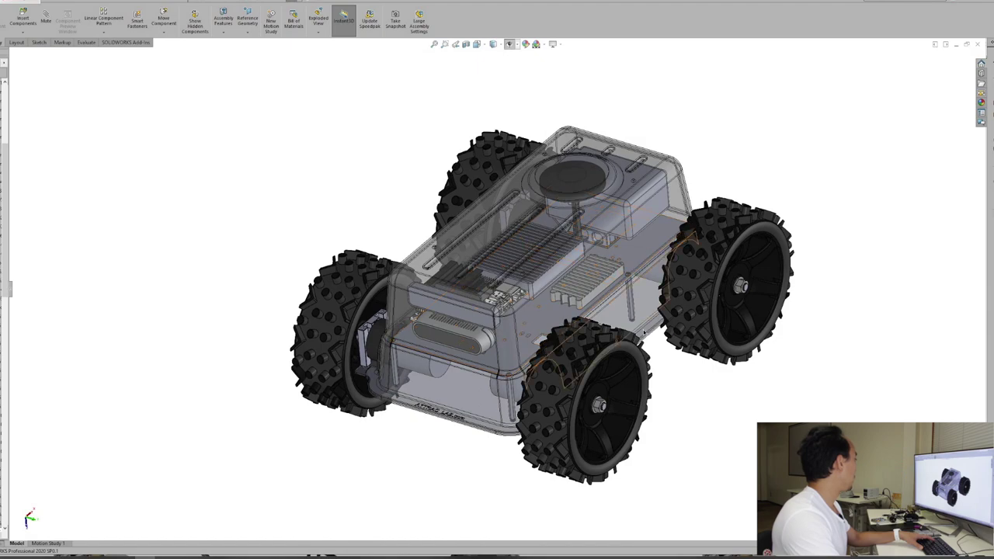
{"action": "left_click_drag", "start_coordinate": [672, 364], "coordinate": [652, 357]}
{"action": "scroll", "coordinate": [613, 291], "scroll_direction": "up", "scroll_amount": 3}
{"action": "scroll", "coordinate": [613, 292], "scroll_direction": "up", "scroll_amount": 2}
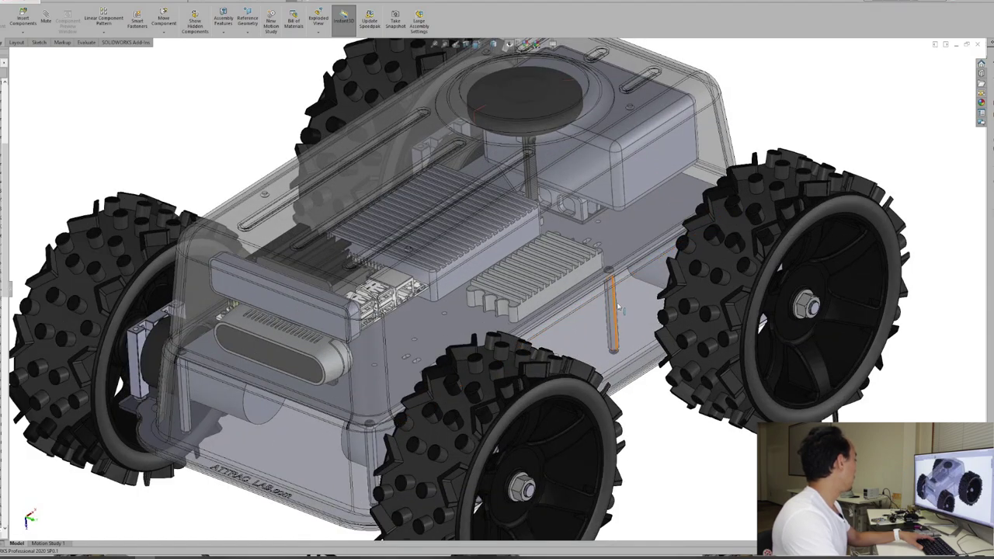
{"action": "scroll", "coordinate": [618, 320], "scroll_direction": "down", "scroll_amount": 2}
{"action": "scroll", "coordinate": [520, 286], "scroll_direction": "up", "scroll_amount": 5}
{"action": "scroll", "coordinate": [520, 284], "scroll_direction": "down", "scroll_amount": 5}
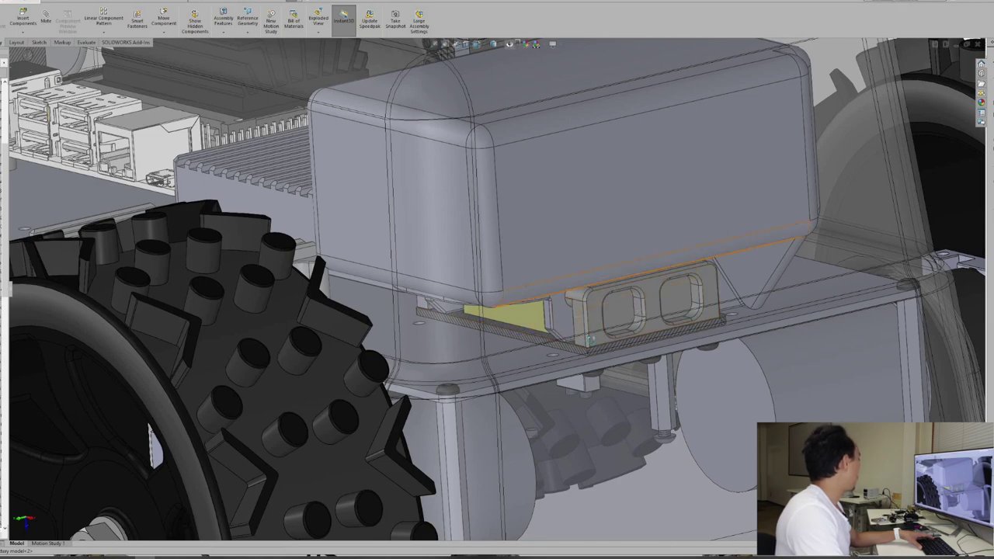
Step: Orbit low and then high around the bracket plate under the box
{"action": "scroll", "coordinate": [590, 334], "scroll_direction": "up", "scroll_amount": 3}
{"action": "scroll", "coordinate": [578, 346], "scroll_direction": "down", "scroll_amount": 3}
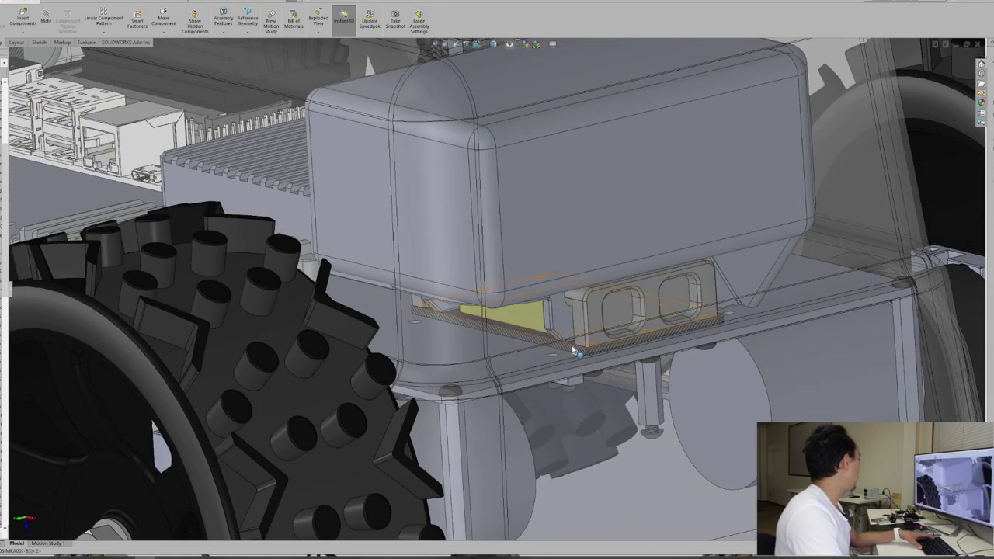
{"action": "left_click_drag", "start_coordinate": [574, 282], "coordinate": [560, 377]}
{"action": "left_click_drag", "start_coordinate": [575, 339], "coordinate": [536, 311]}
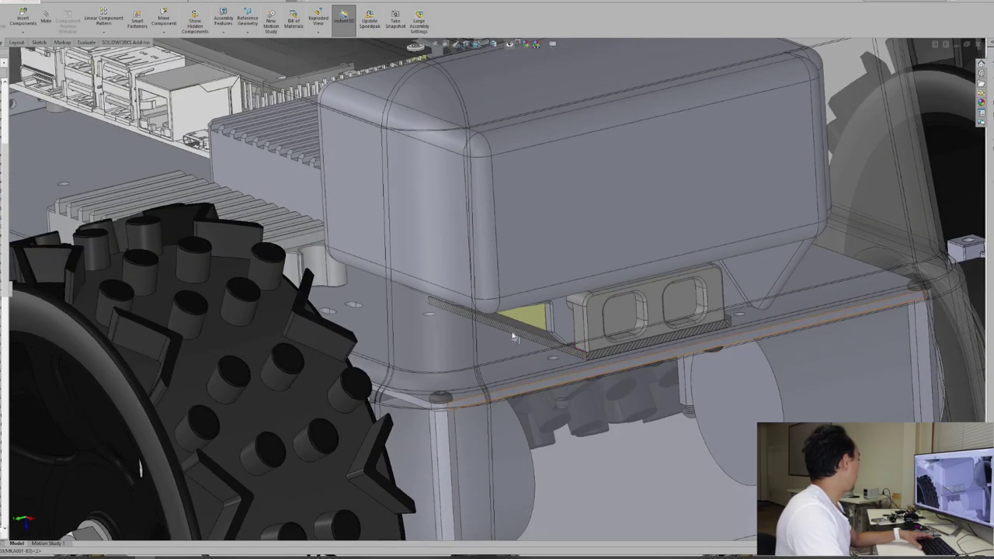
{"action": "scroll", "coordinate": [530, 309], "scroll_direction": "down", "scroll_amount": 5}
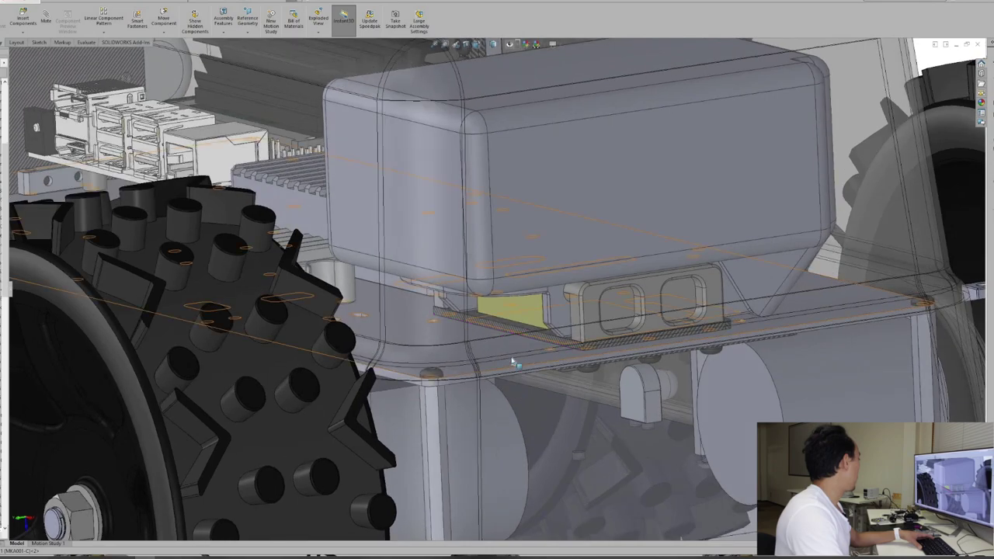
{"action": "scroll", "coordinate": [544, 295], "scroll_direction": "down", "scroll_amount": 8}
Step: Zoom onto the round disc on top, select it, and return to an oblique view of the rover
{"action": "left_click_drag", "start_coordinate": [583, 266], "coordinate": [469, 210]}
{"action": "scroll", "coordinate": [487, 253], "scroll_direction": "up", "scroll_amount": 6}
{"action": "scroll", "coordinate": [488, 266], "scroll_direction": "down", "scroll_amount": 1}
{"action": "scroll", "coordinate": [497, 229], "scroll_direction": "up", "scroll_amount": 5}
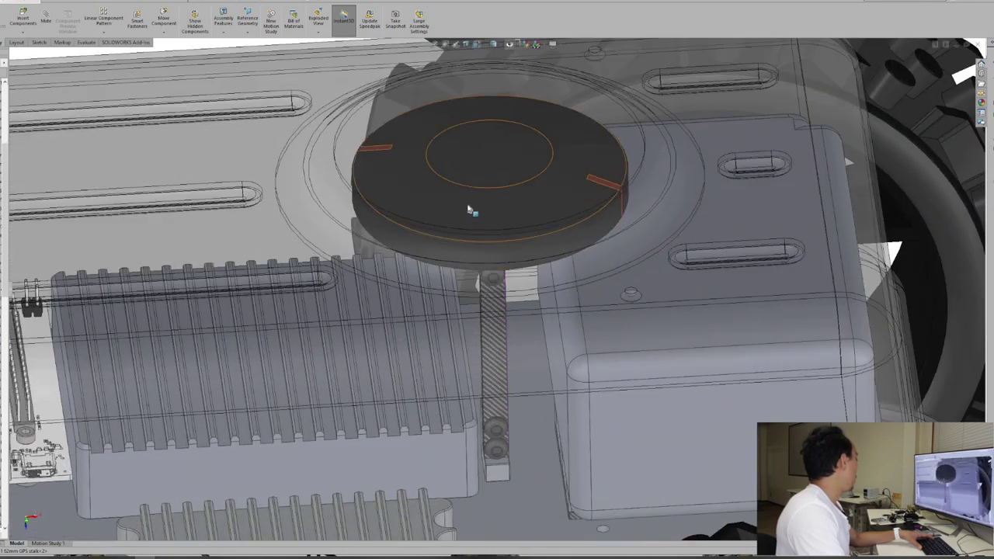
{"action": "left_click", "coordinate": [568, 187]}
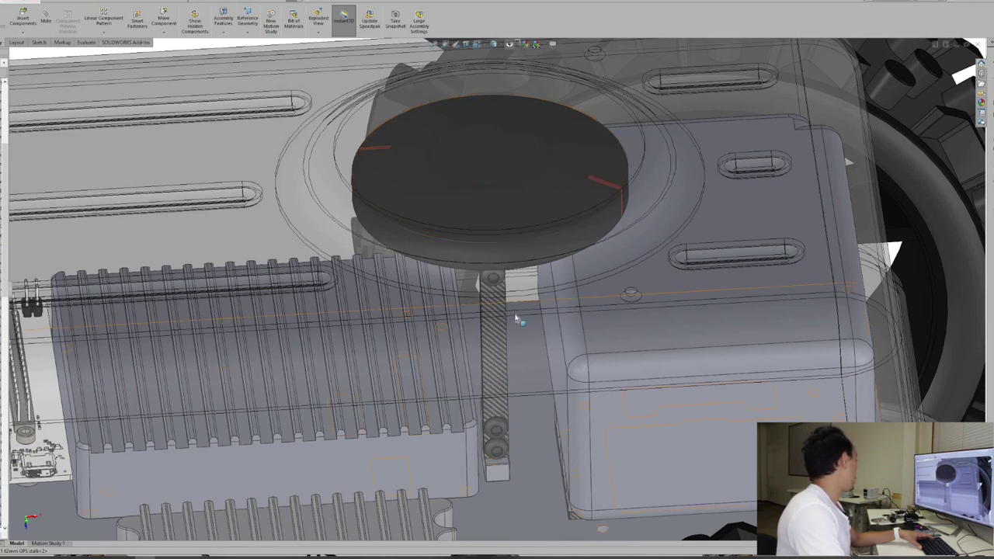
{"action": "scroll", "coordinate": [517, 321], "scroll_direction": "up", "scroll_amount": 3}
{"action": "left_click_drag", "start_coordinate": [516, 320], "coordinate": [564, 285]}
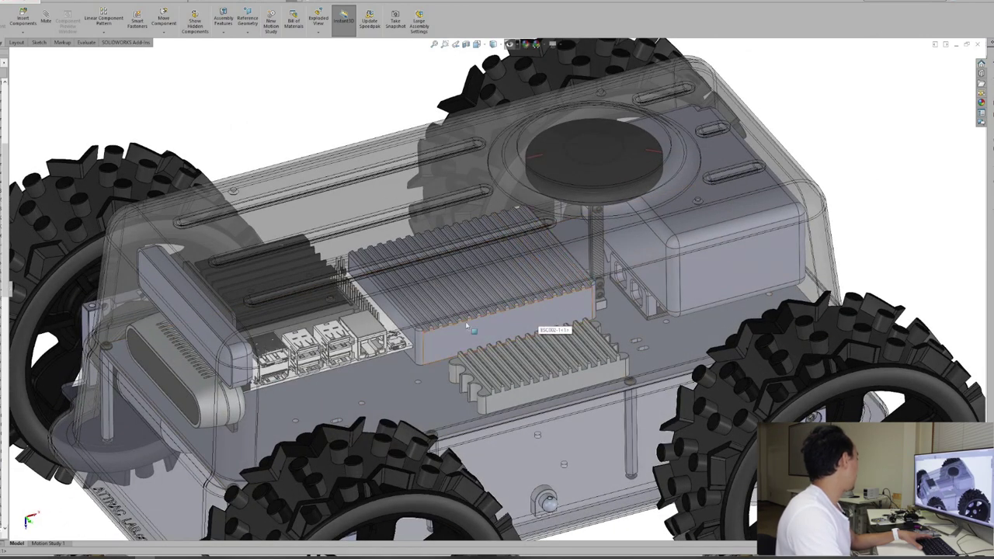
Step: Inspect the finned heatsink boards and the ST_DCDC0808_5V10A converter up close, then zoom back out
{"action": "scroll", "coordinate": [467, 326], "scroll_direction": "down", "scroll_amount": 3}
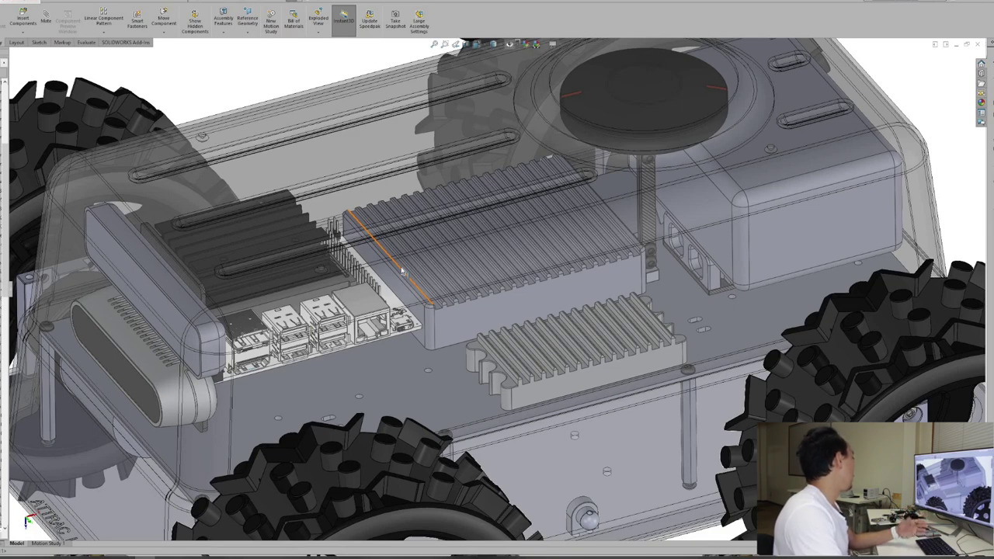
{"action": "left_click_drag", "start_coordinate": [402, 269], "coordinate": [480, 327]}
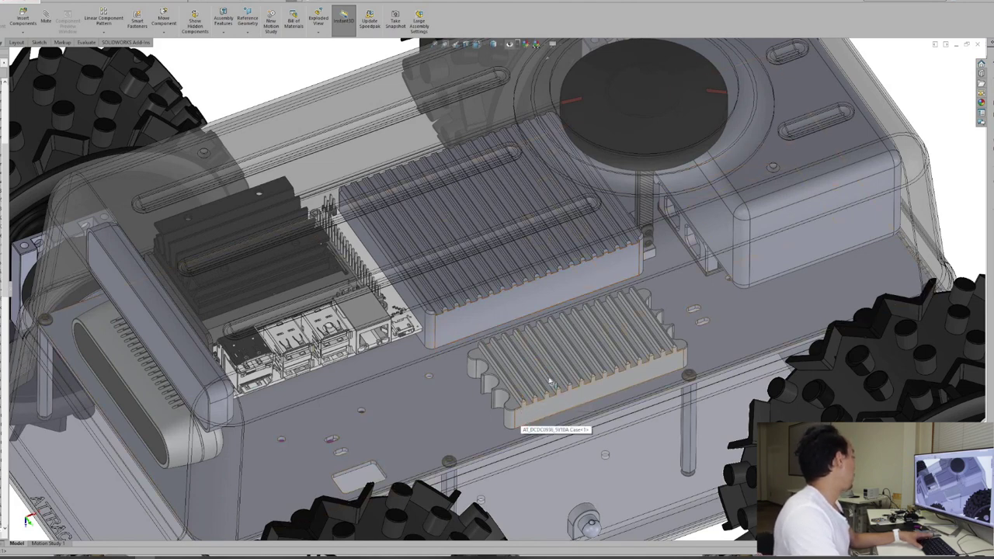
{"action": "left_click_drag", "start_coordinate": [330, 339], "coordinate": [365, 365]}
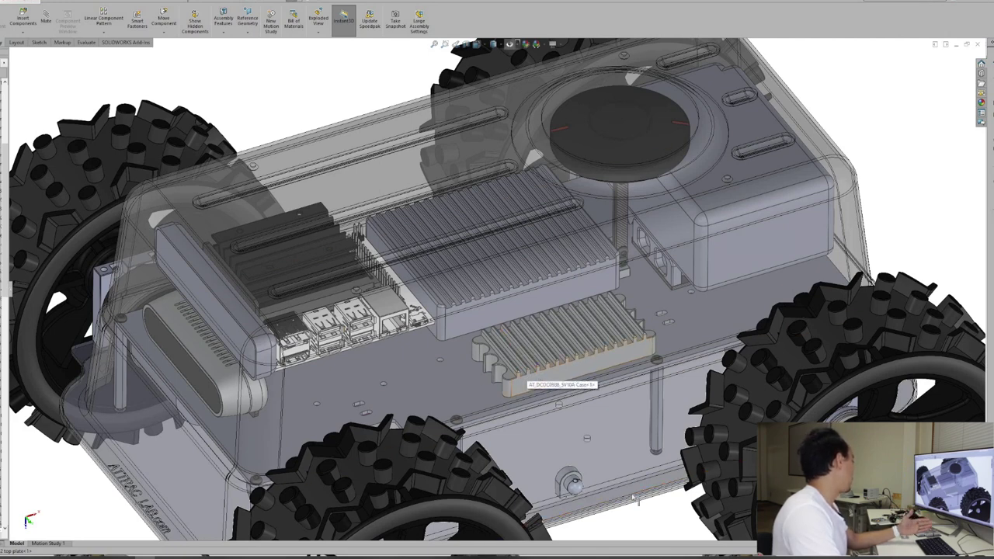
{"action": "scroll", "coordinate": [458, 355], "scroll_direction": "up", "scroll_amount": 5}
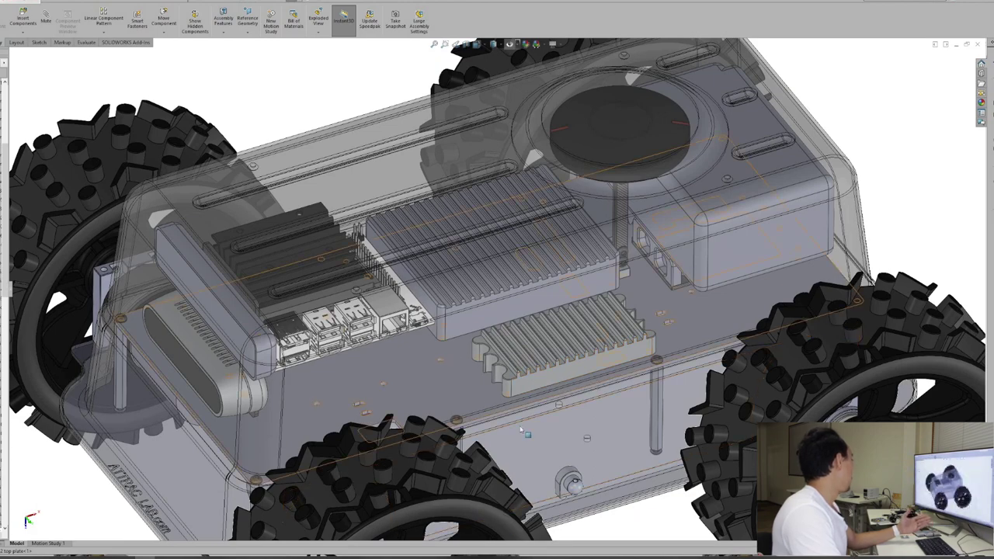
Step: Rotate and zoom onto the front Intel RealSense T265 camera, then zoom back out to the whole rover
{"action": "key", "text": "Down"}
{"action": "key", "text": "Down"}
{"action": "key", "text": "Down"}
{"action": "key", "text": "Up"}
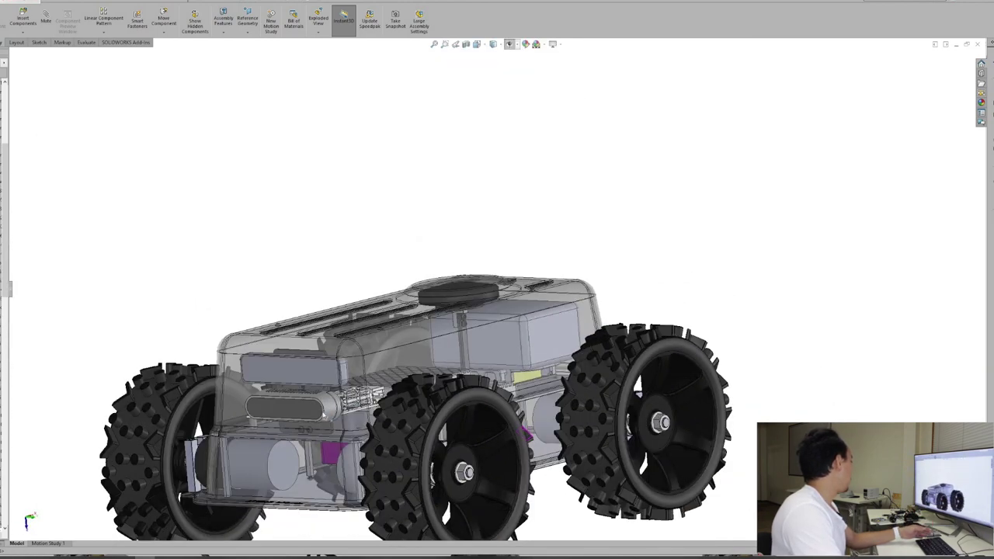
{"action": "key", "text": "Left"}
{"action": "key", "text": "Left"}
{"action": "scroll", "coordinate": [399, 332], "scroll_direction": "down", "scroll_amount": 4}
{"action": "key", "text": "Up"}
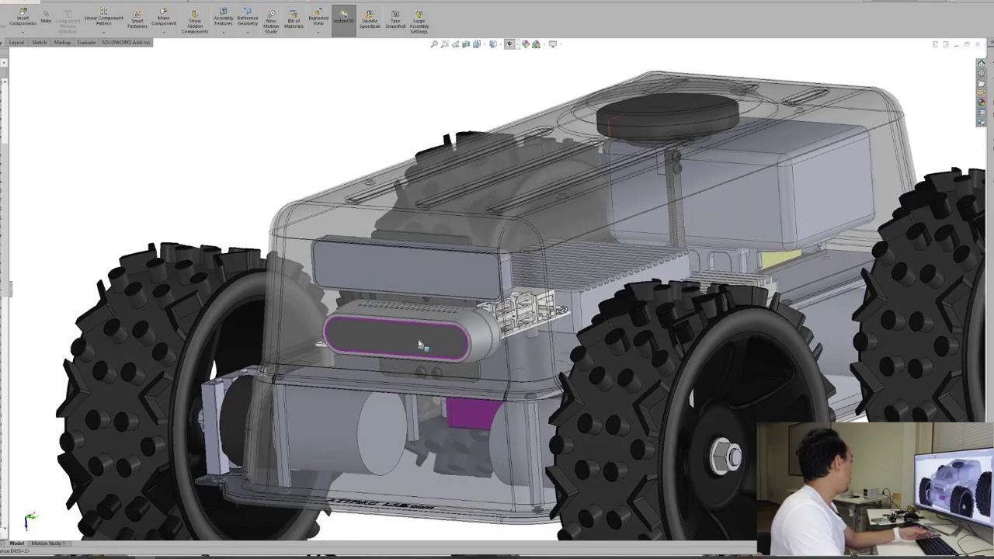
{"action": "key", "text": "Up"}
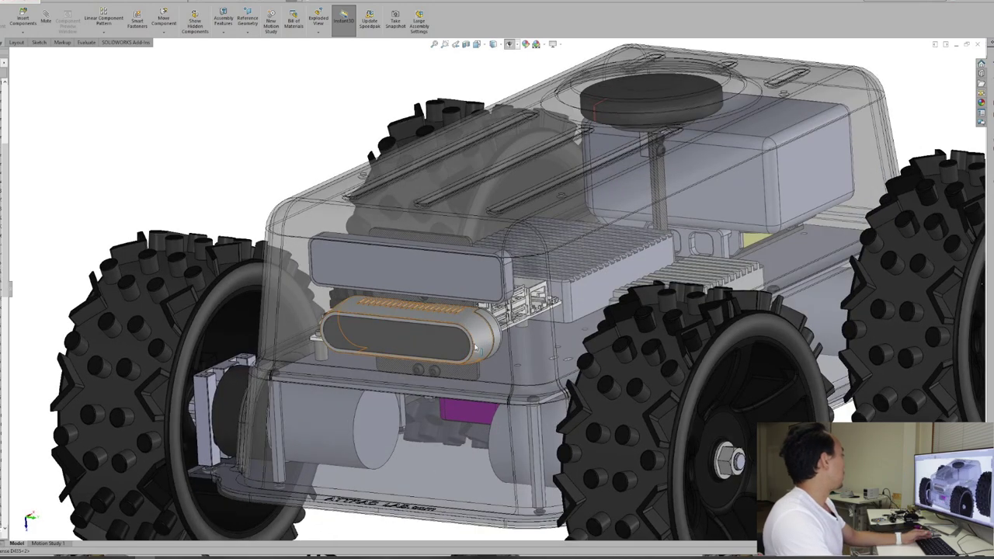
{"action": "scroll", "coordinate": [476, 348], "scroll_direction": "up", "scroll_amount": 3}
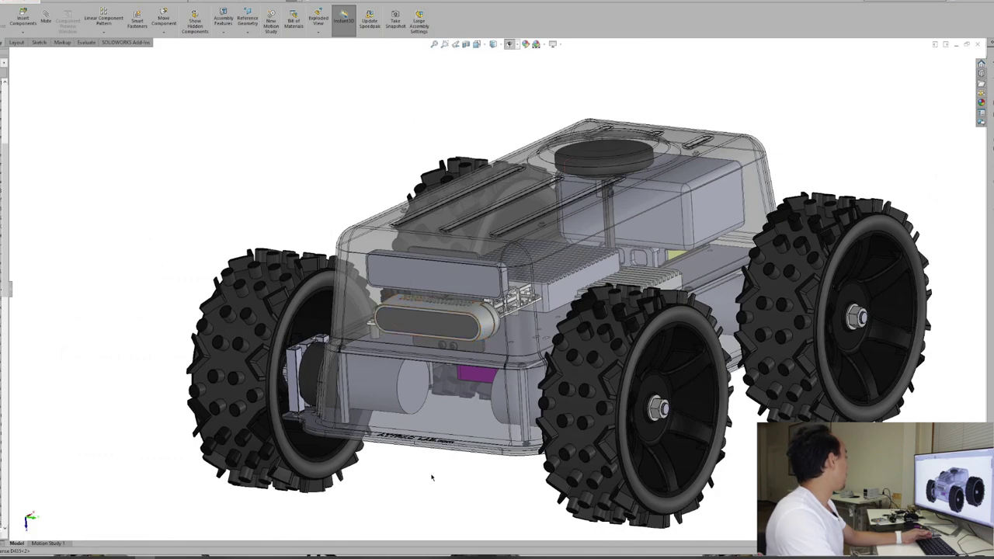
{"action": "left_click_drag", "start_coordinate": [431, 486], "coordinate": [431, 272]}
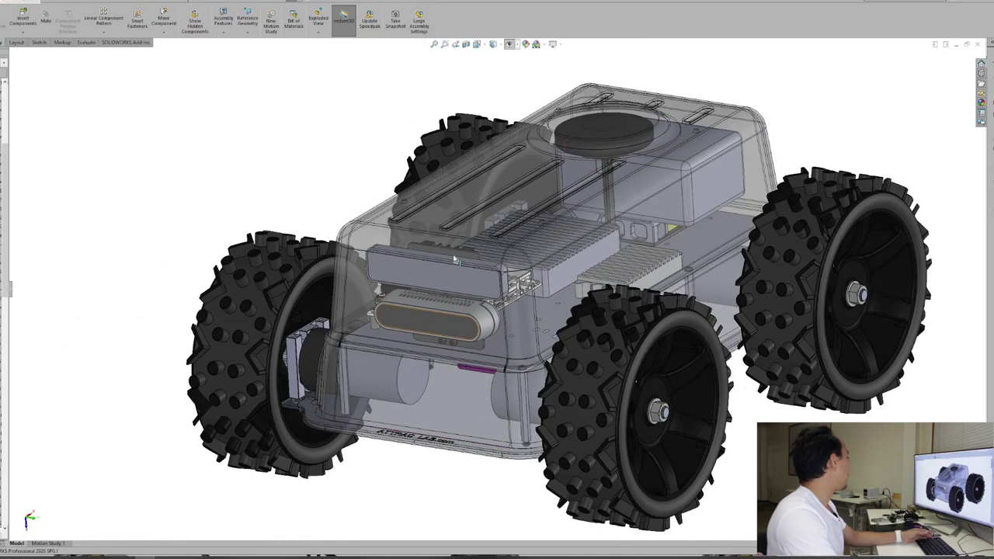
{"action": "scroll", "coordinate": [431, 271], "scroll_direction": "down", "scroll_amount": 5}
{"action": "scroll", "coordinate": [431, 272], "scroll_direction": "down", "scroll_amount": 2}
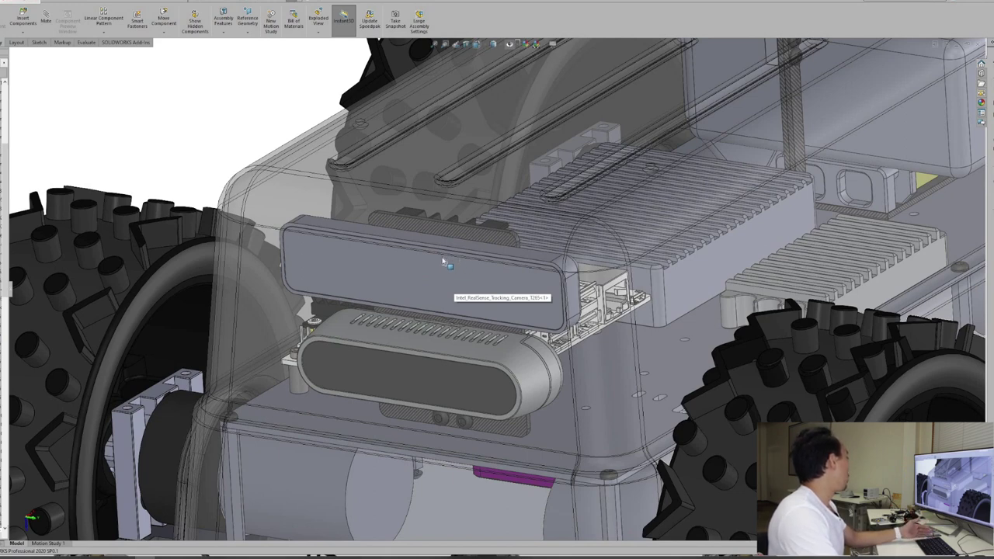
{"action": "scroll", "coordinate": [444, 280], "scroll_direction": "up", "scroll_amount": 6}
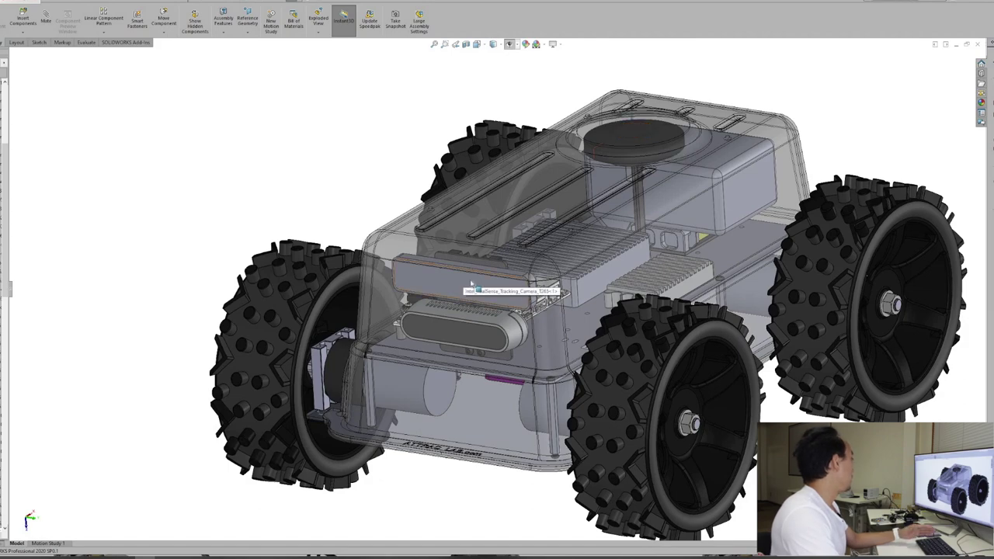
Step: Orbit the rover to its underside and zoom in on the magenta component on the bottom plate
{"action": "left_click_drag", "start_coordinate": [358, 200], "coordinate": [505, 225]}
{"action": "scroll", "coordinate": [492, 272], "scroll_direction": "up", "scroll_amount": 3}
{"action": "scroll", "coordinate": [505, 225], "scroll_direction": "down", "scroll_amount": 5}
{"action": "scroll", "coordinate": [506, 220], "scroll_direction": "up", "scroll_amount": 1}
{"action": "scroll", "coordinate": [506, 220], "scroll_direction": "up", "scroll_amount": 3}
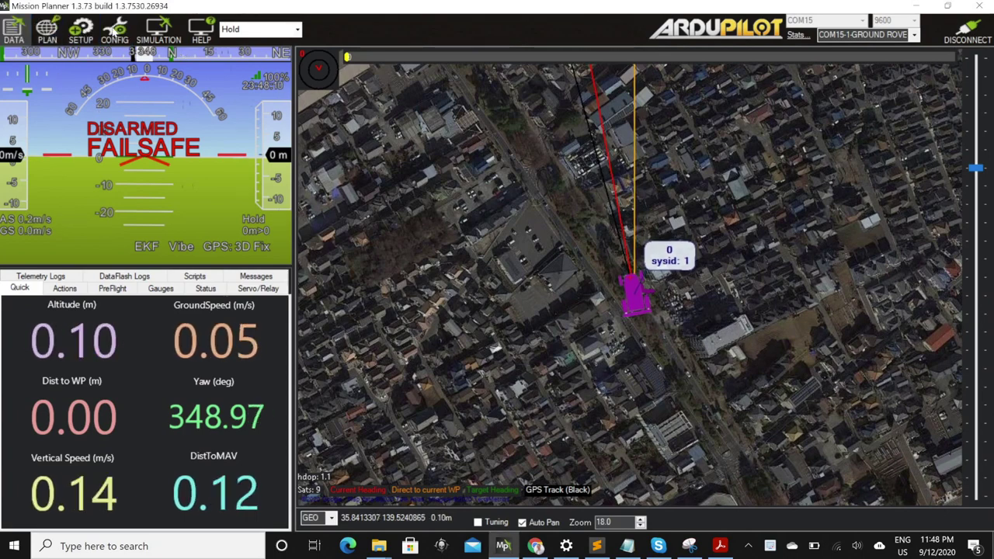
Step: In the Full Parameter List, read the AHRS_ORIENTATION options, then search RC7_OPTION
{"action": "left_click", "coordinate": [114, 32]}
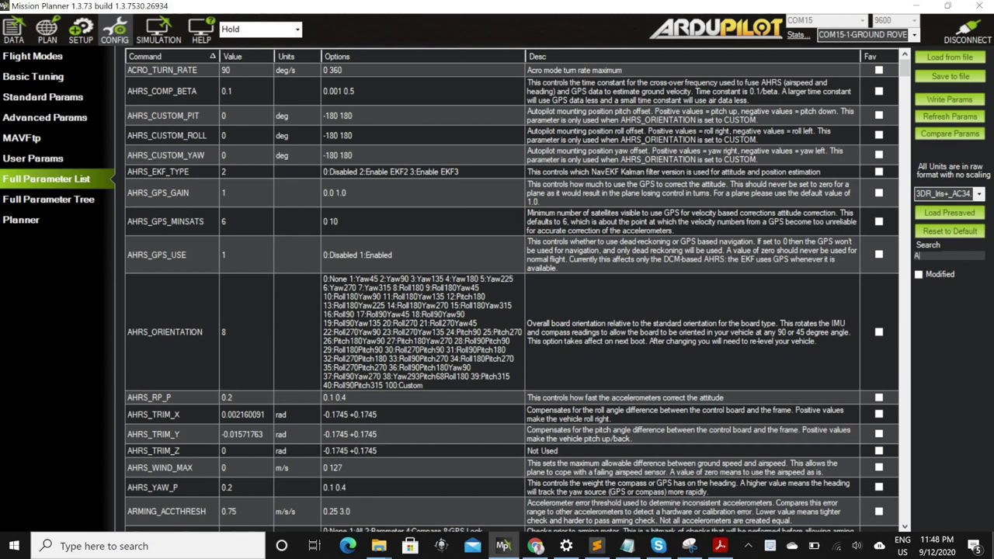
{"action": "type", "text": "_ORIENTATION"}
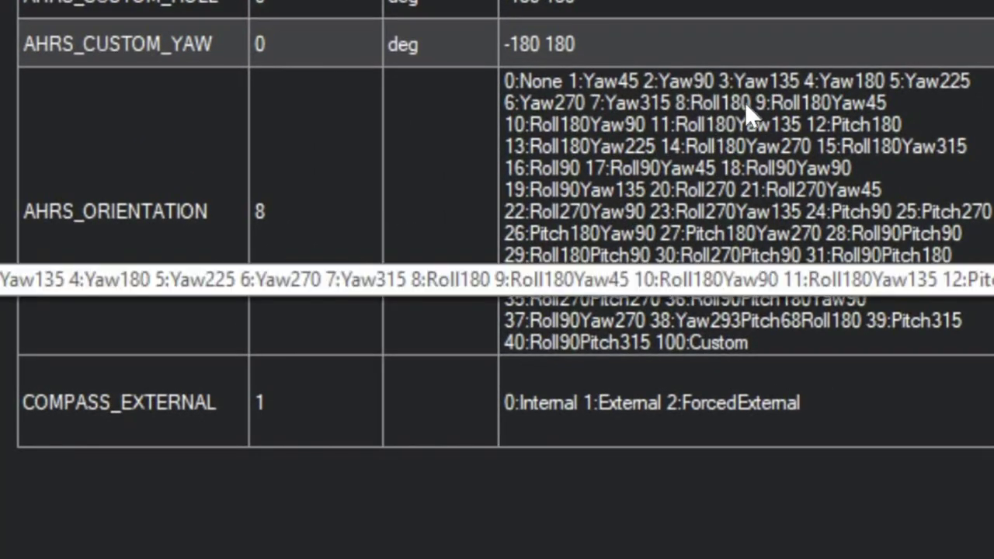
{"action": "left_click", "coordinate": [732, 100]}
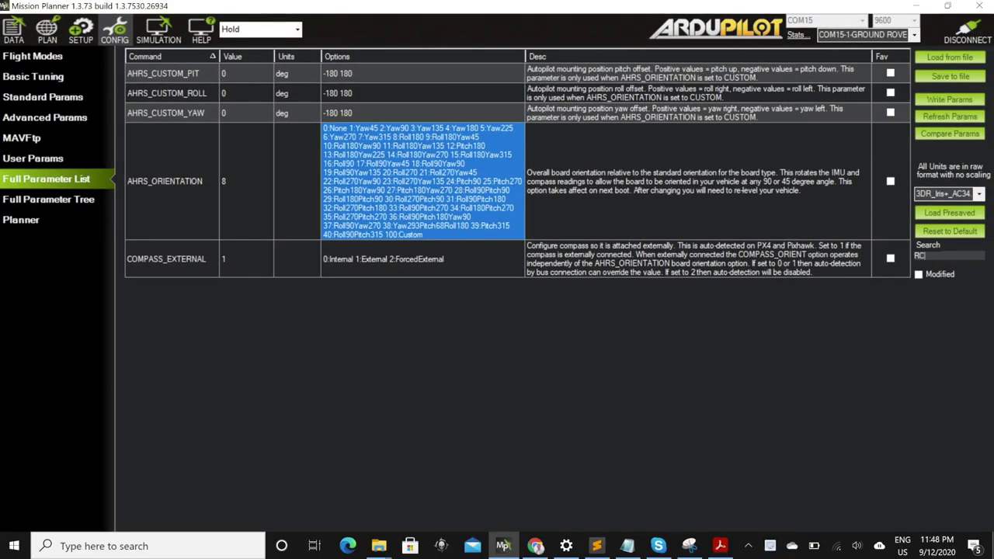
{"action": "type", "text": "RC7"}
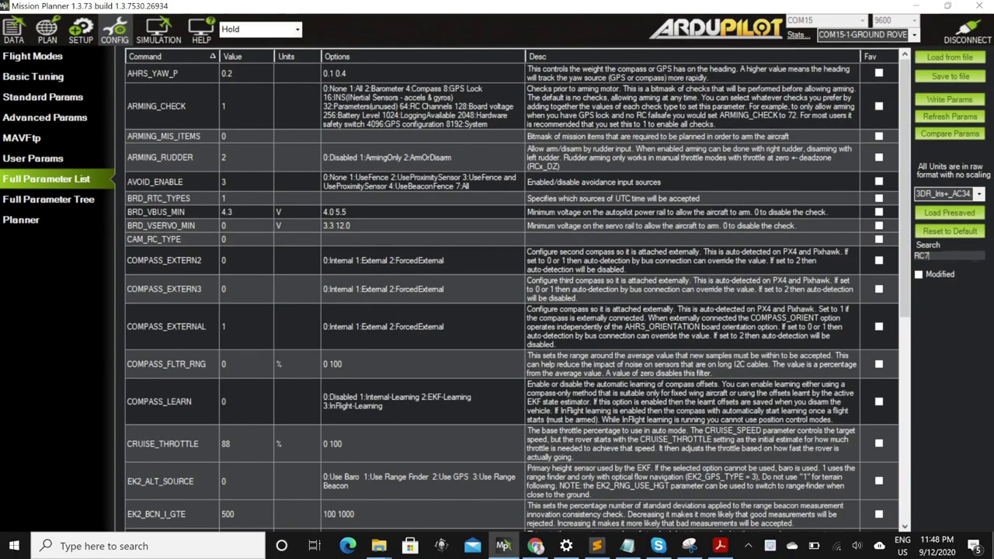
{"action": "type", "text": "_OPTION"}
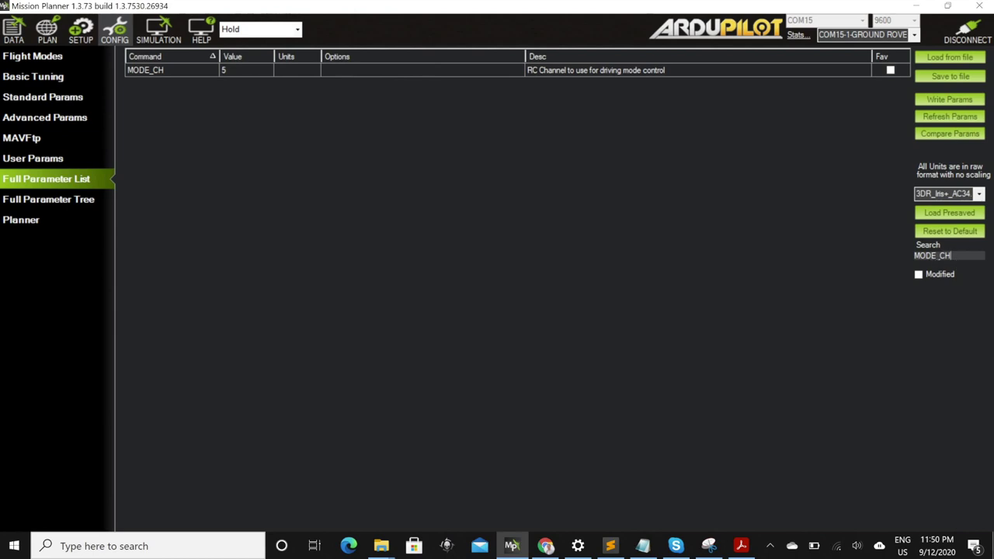
Step: Search BRD_SAFETY to confirm BRD_SAFETYENABLE is 0, then filter the list to CAN parameters
{"action": "left_click", "coordinate": [823, 280]}
{"action": "type", "text": "BRD_SAFE"}
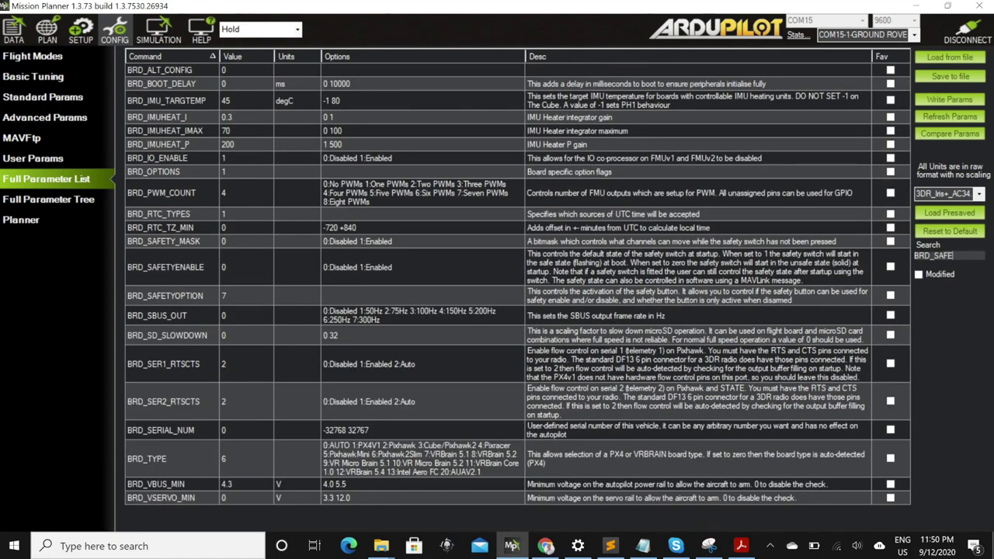
{"action": "type", "text": "TY"}
{"action": "left_click", "coordinate": [247, 96]}
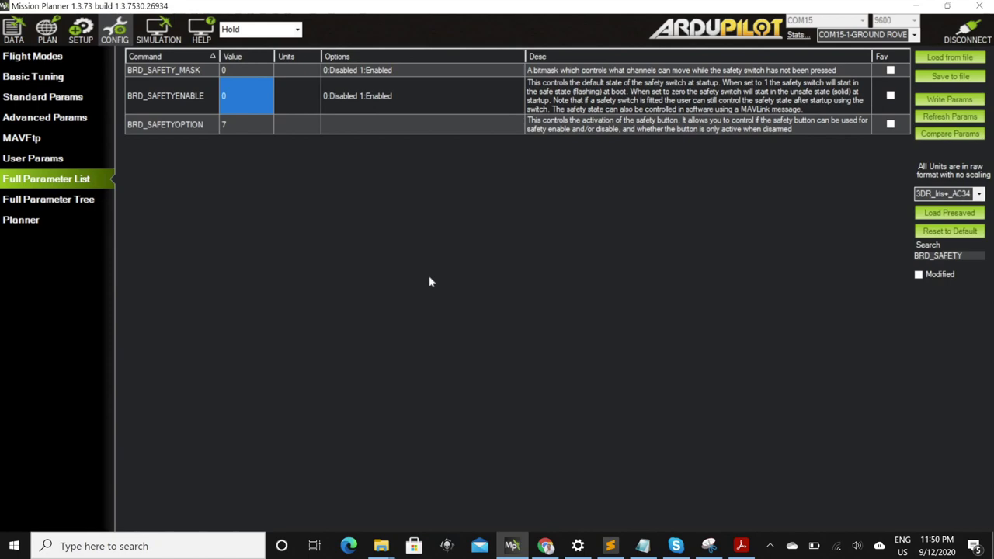
{"action": "left_click_drag", "start_coordinate": [962, 256], "coordinate": [877, 250]}
{"action": "type", "text": "CAN_"}
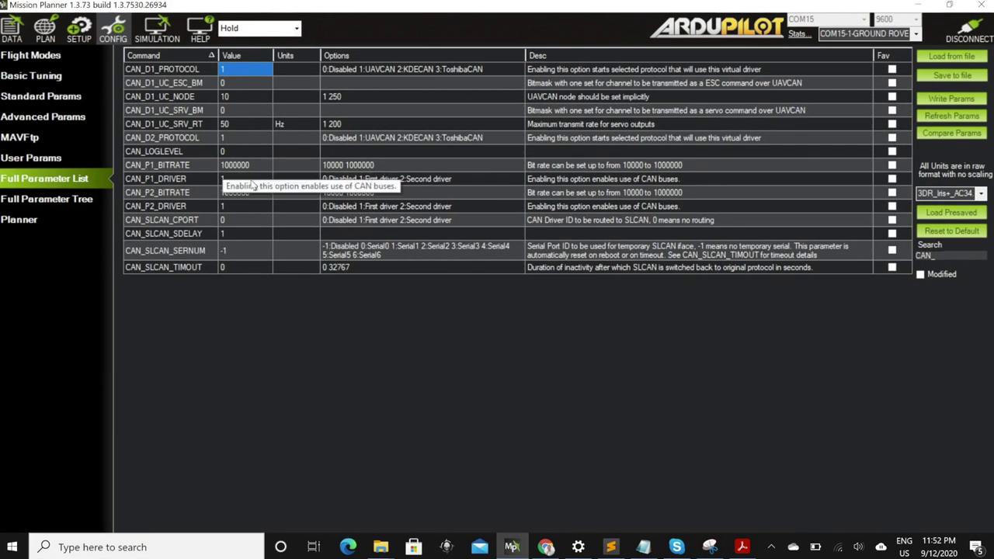
Step: Verify GPS_TYPE is 9 (UAVCAN), then filter the parameter list to the NTF_LED entries
{"action": "left_click", "coordinate": [247, 180]}
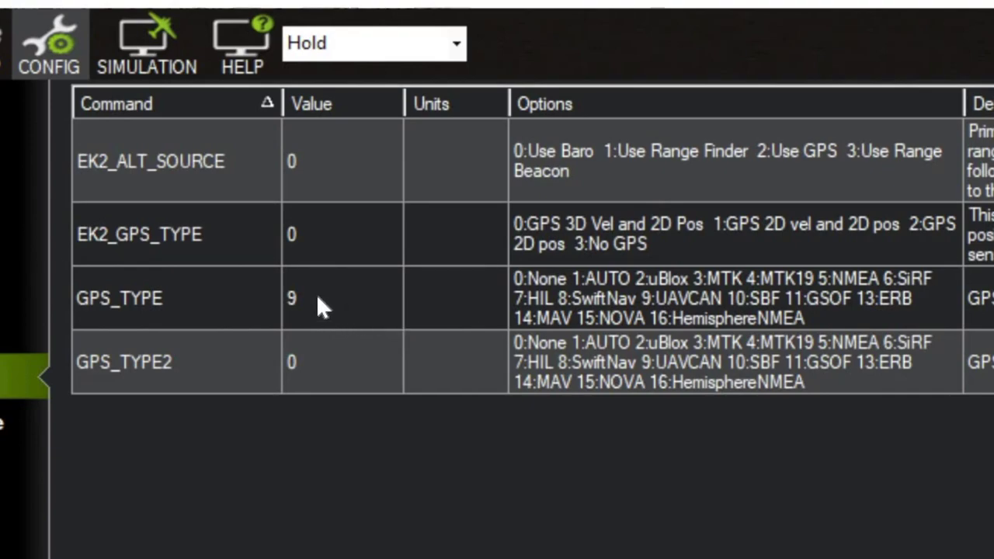
{"action": "left_click", "coordinate": [686, 292]}
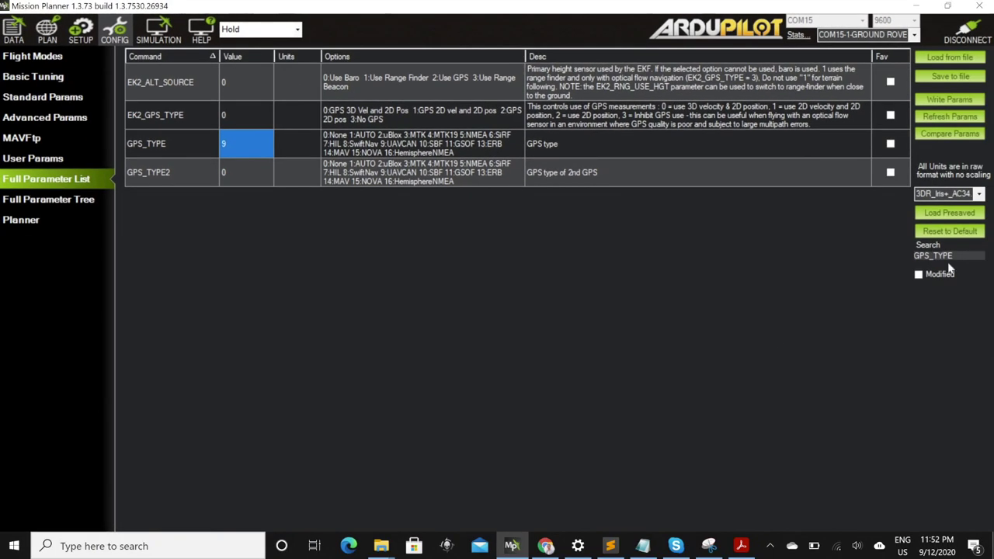
{"action": "double_click", "coordinate": [899, 249]}
{"action": "type", "text": "N"}
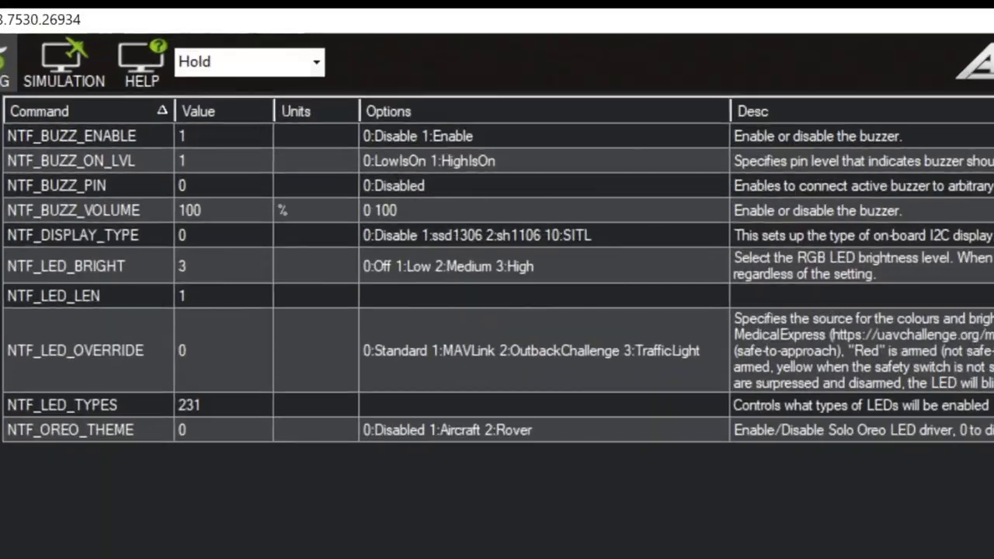
{"action": "type", "text": "_LED"}
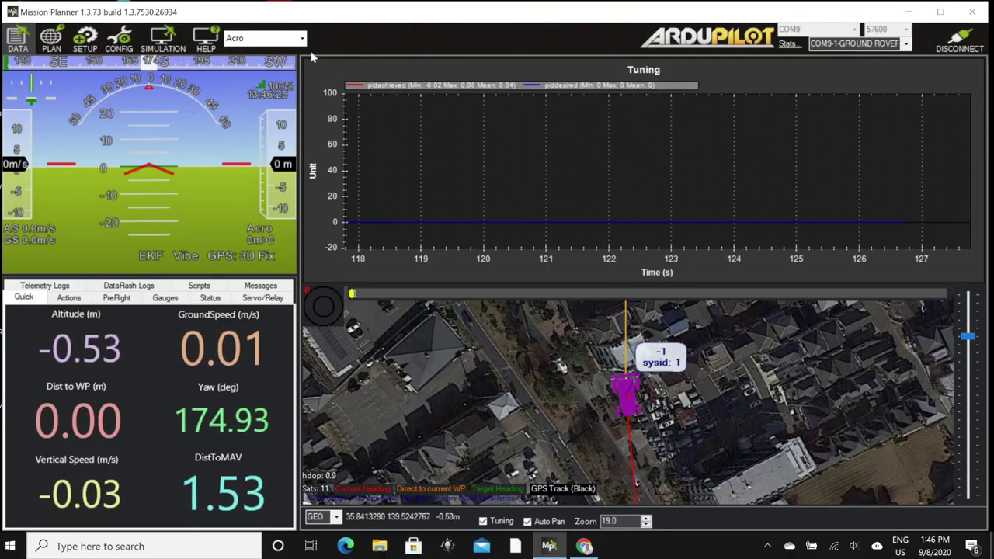
Step: Compare the live Acro steering graph against Basic Tuning gains P 0.1, I 0.1, FF 0.3
{"action": "left_click", "coordinate": [85, 39]}
{"action": "left_click", "coordinate": [119, 39]}
{"action": "left_click", "coordinate": [22, 36]}
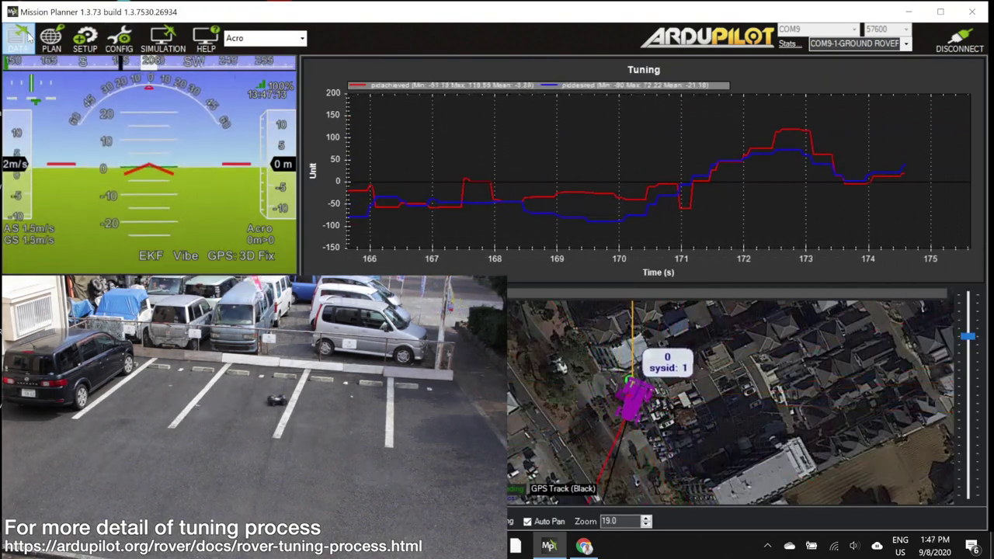
{"action": "left_click", "coordinate": [118, 38]}
{"action": "left_click", "coordinate": [20, 40]}
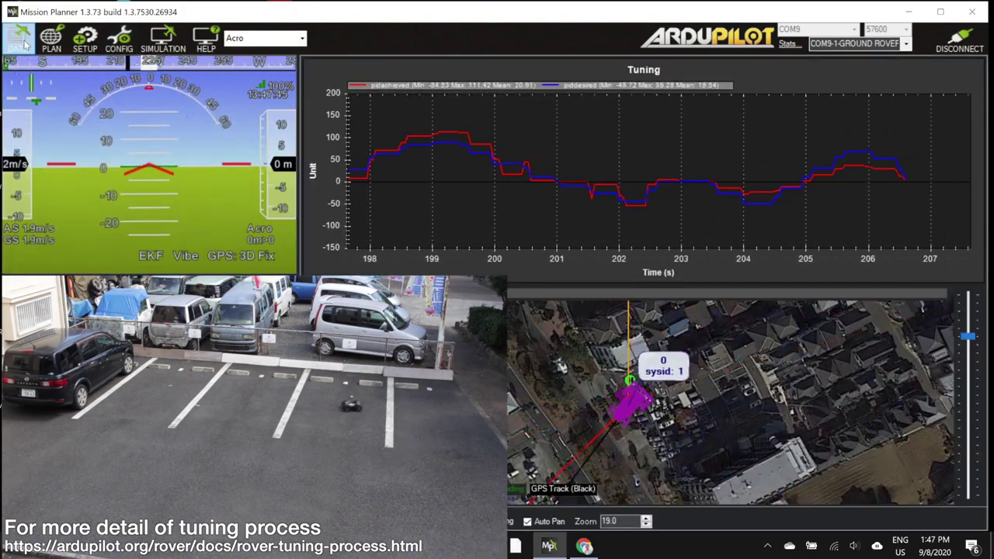
{"action": "left_click", "coordinate": [119, 39]}
{"action": "left_click", "coordinate": [19, 41]}
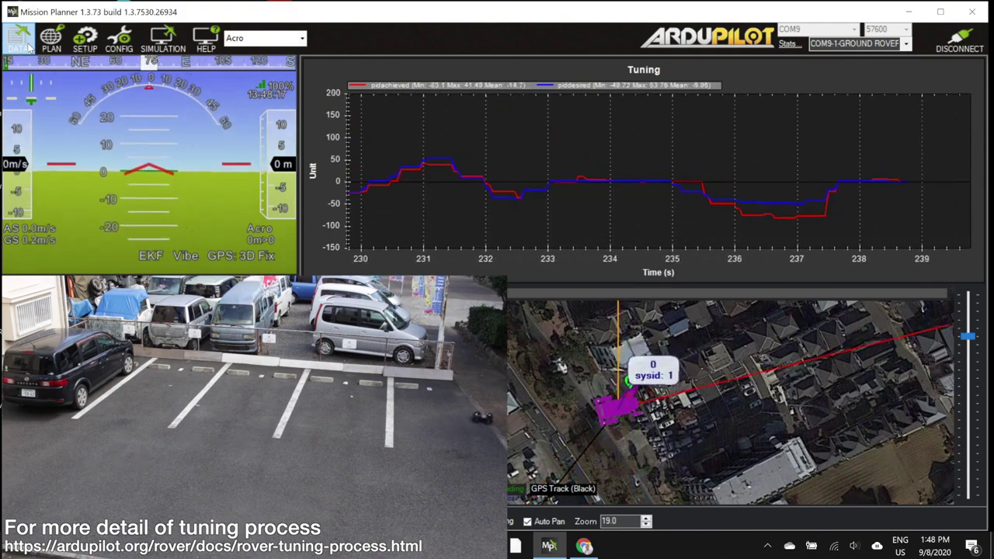
Step: Set steering rate P and I to 0.15 and FF to 0.2, rechecking the live tuning graph
{"action": "left_click", "coordinate": [119, 40]}
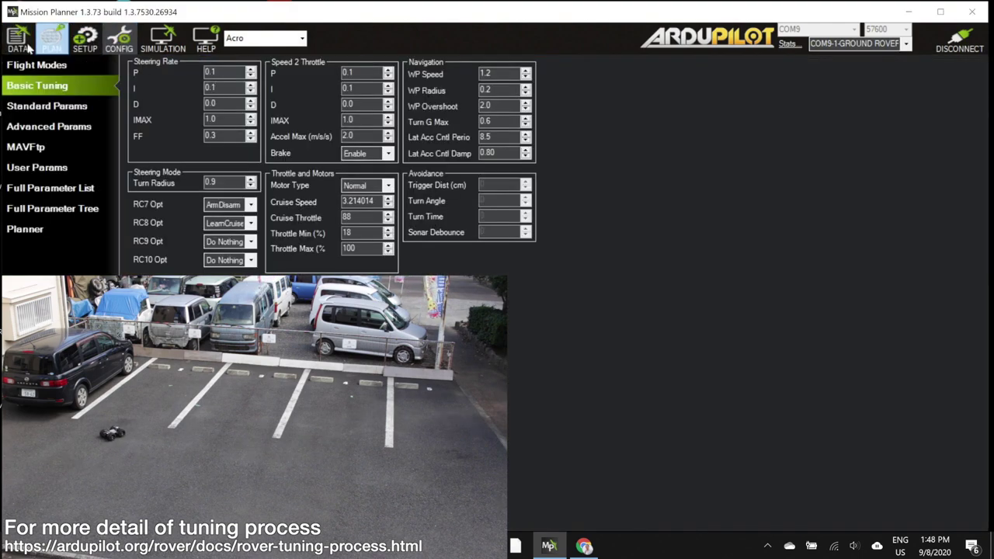
{"action": "left_click", "coordinate": [26, 47]}
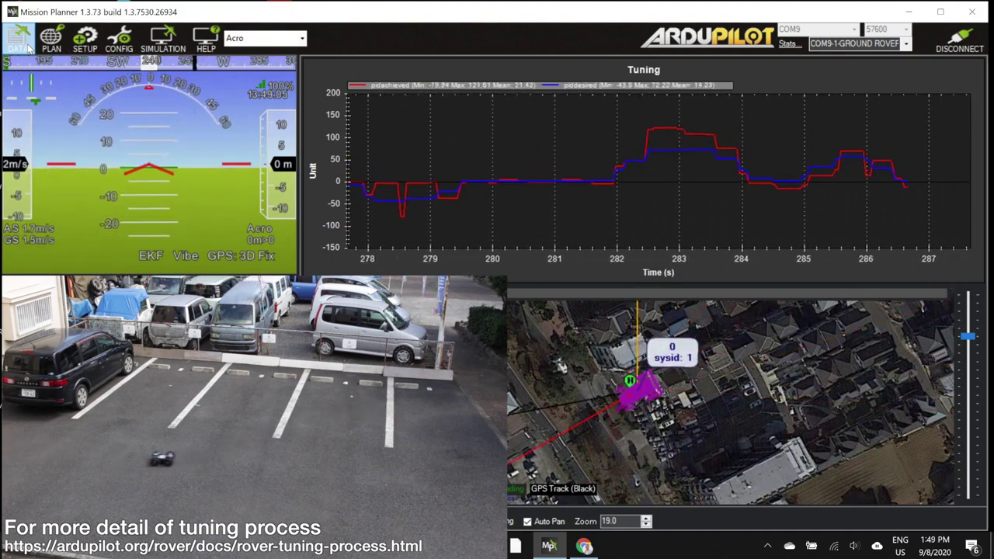
{"action": "left_click", "coordinate": [118, 40]}
{"action": "left_click", "coordinate": [30, 44]}
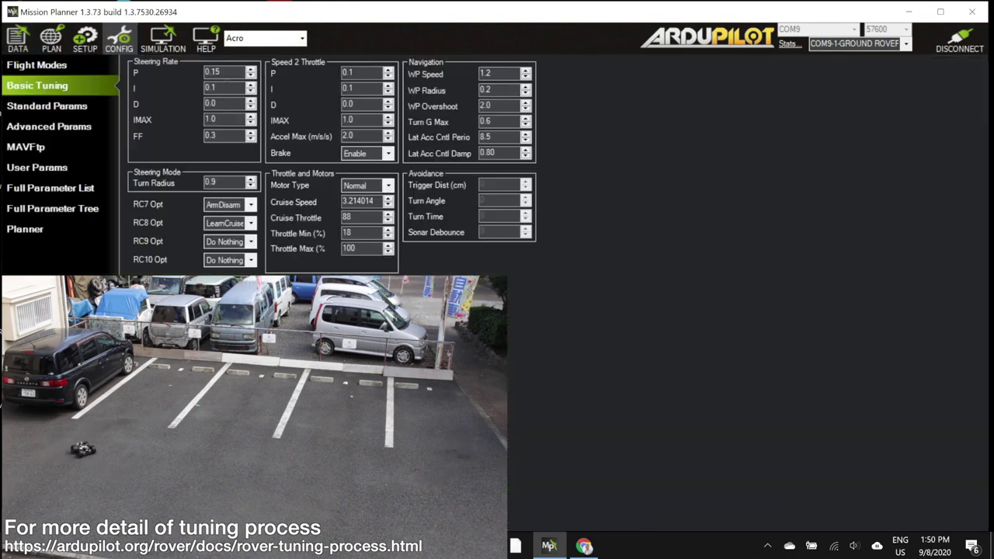
{"action": "left_click", "coordinate": [19, 38]}
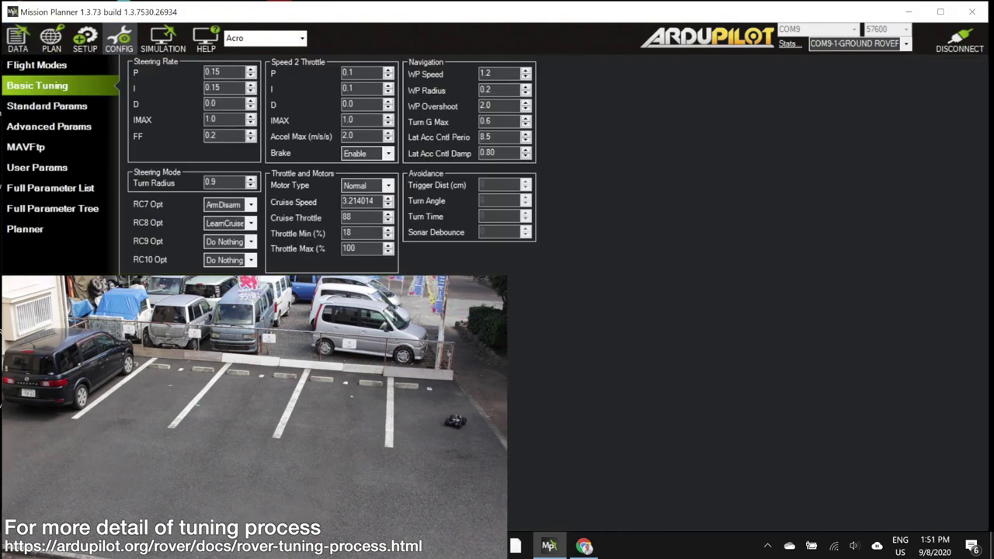
{"action": "left_click", "coordinate": [18, 37]}
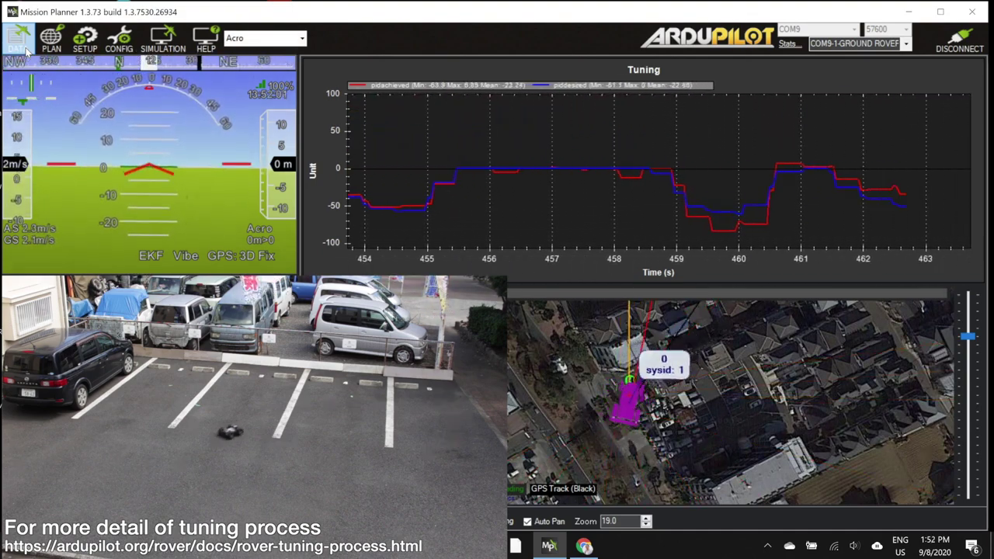
{"action": "left_click", "coordinate": [29, 47]}
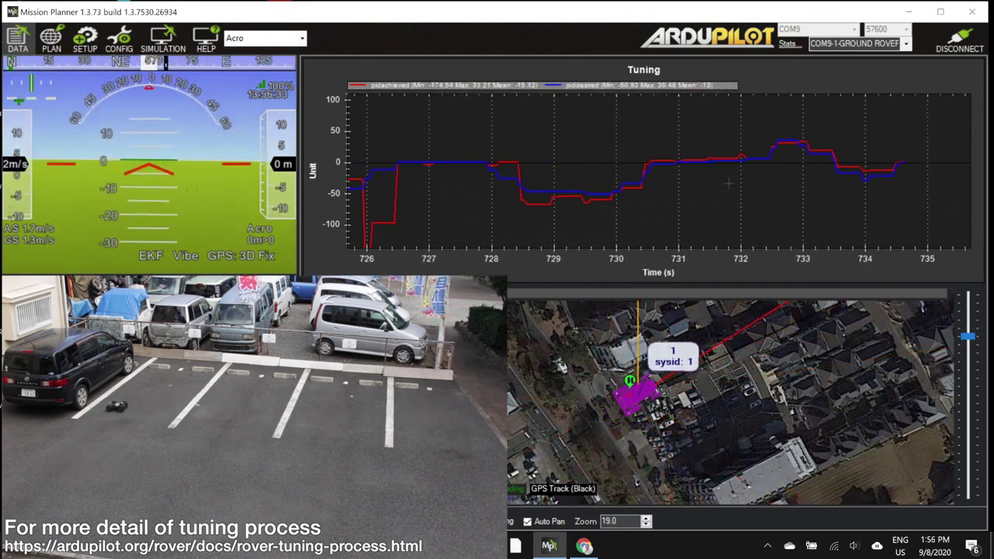
Step: Check the steering and throttle gains in CONFIG > Basic Tuning, then return to the live tuning graph
{"action": "left_click", "coordinate": [119, 39]}
{"action": "left_click", "coordinate": [38, 86]}
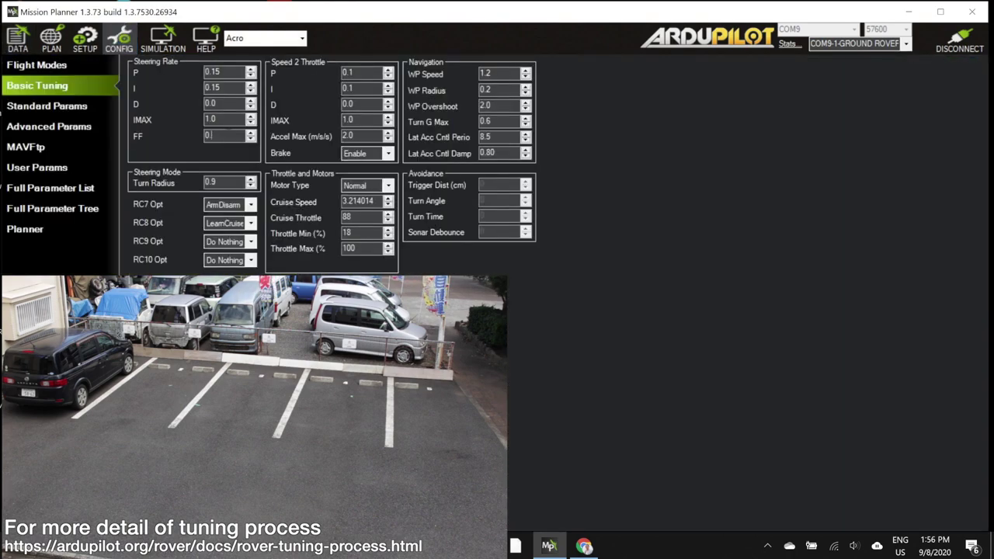
{"action": "left_click", "coordinate": [17, 39]}
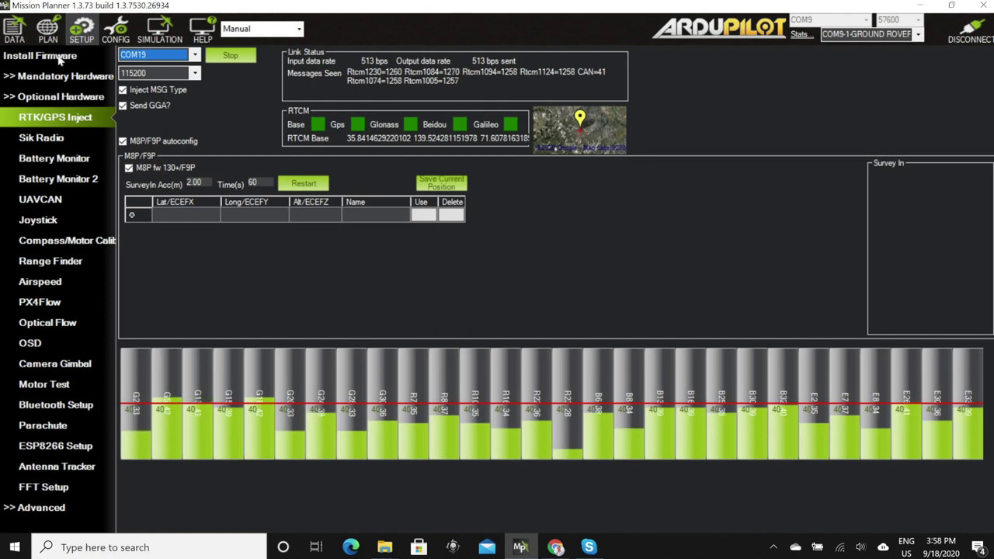
Step: Bring up the Flight Data map showing the rover and its waypoint mission
{"action": "left_click", "coordinate": [33, 47]}
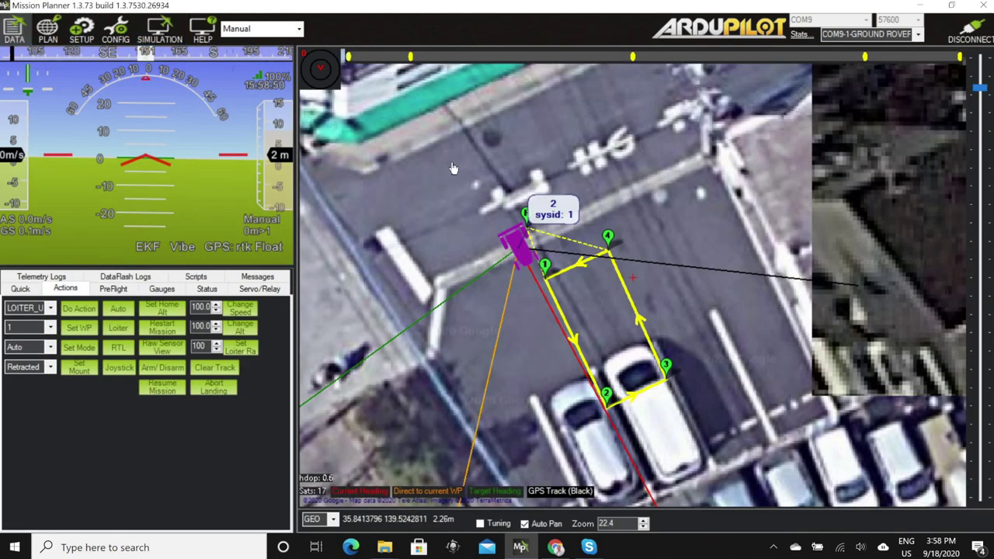